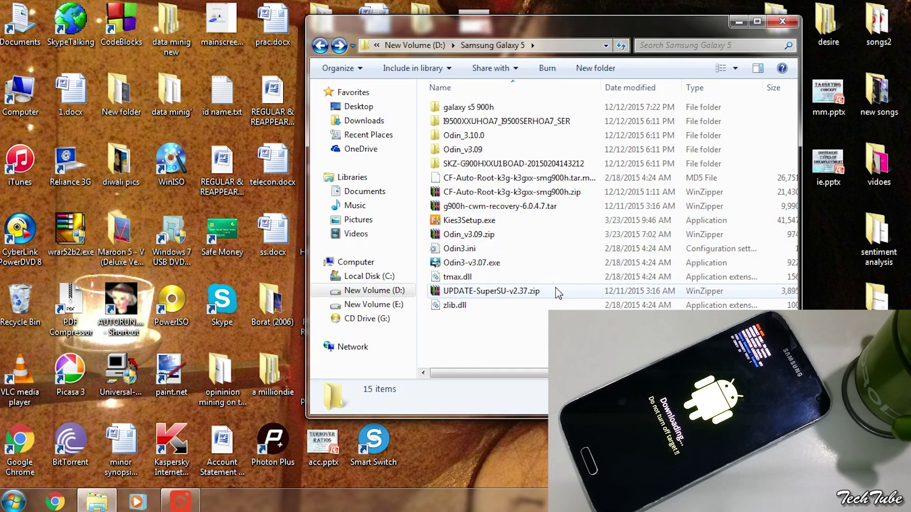
# Run Odin3 v3.09.exe from the nested Odin_v3.09 folder as administrator.
pyautogui.doubleClick(524, 150)
pyautogui.doubleClick(518, 109)
pyautogui.rightClick(518, 109)
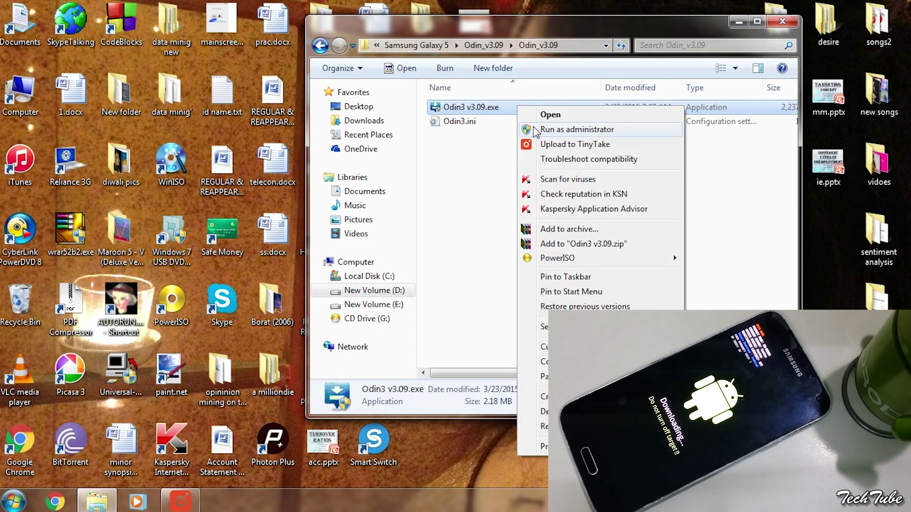
pyautogui.click(535, 130)
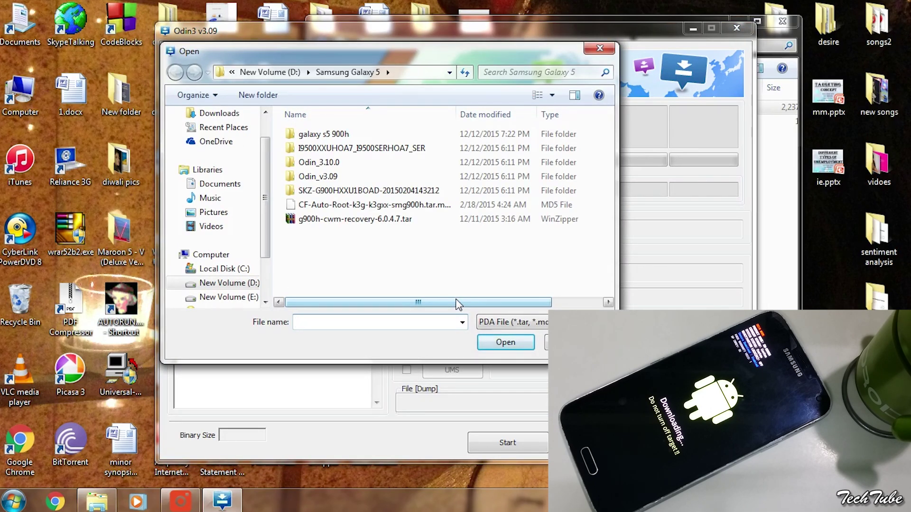
# Load g900h-cwm-recovery-6.0.4.7.tar into Odin's AP slot.
pyautogui.click(426, 223)
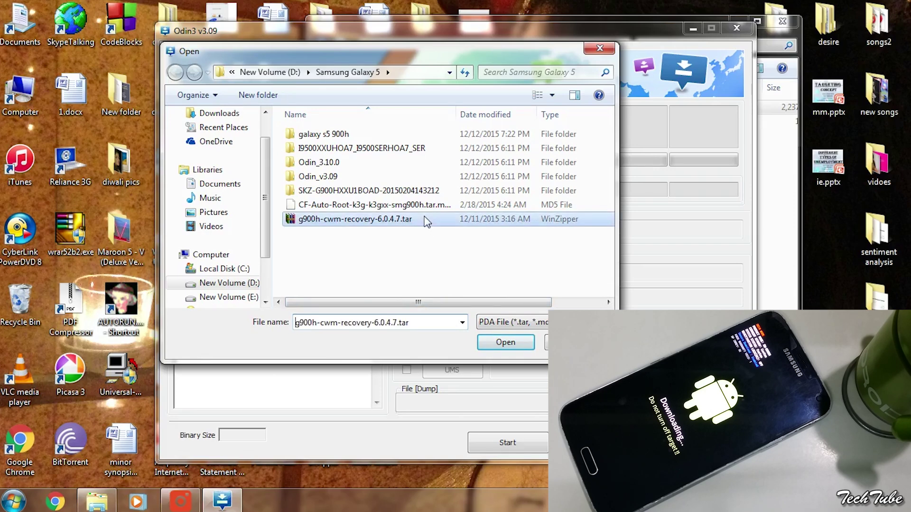
pyautogui.click(493, 344)
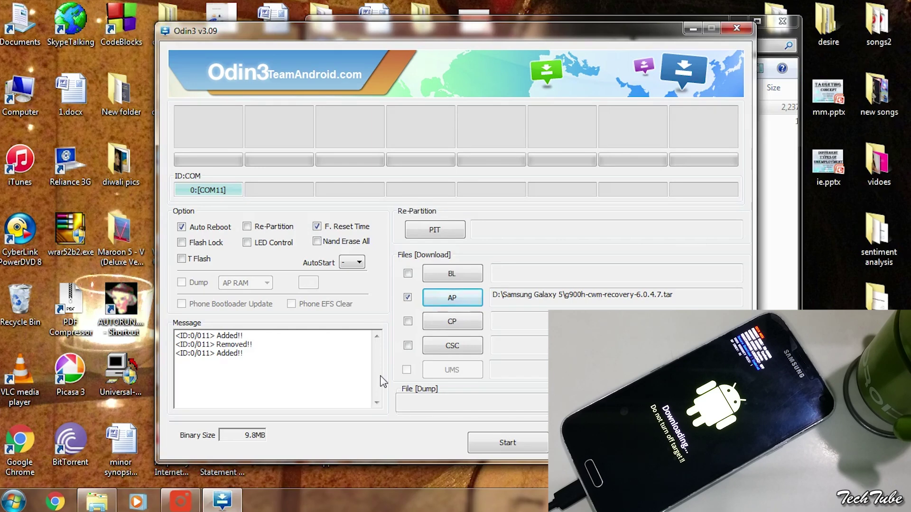
# Flash CWM recovery 6.0.4.7 to the phone and wait for PASS.
pyautogui.click(497, 450)
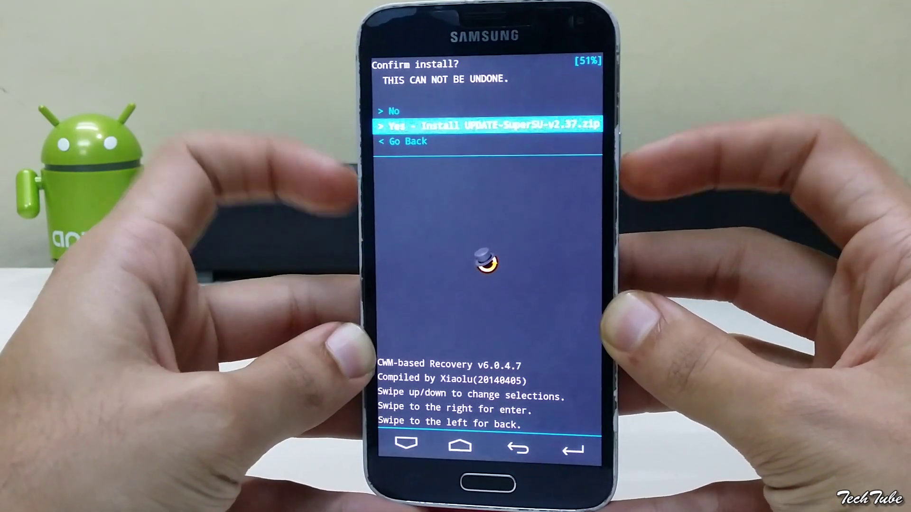
# Install UPDATE-SuperSU-v2.37.zip, return to the main menu, and reboot the system.
pyautogui.press('Return')
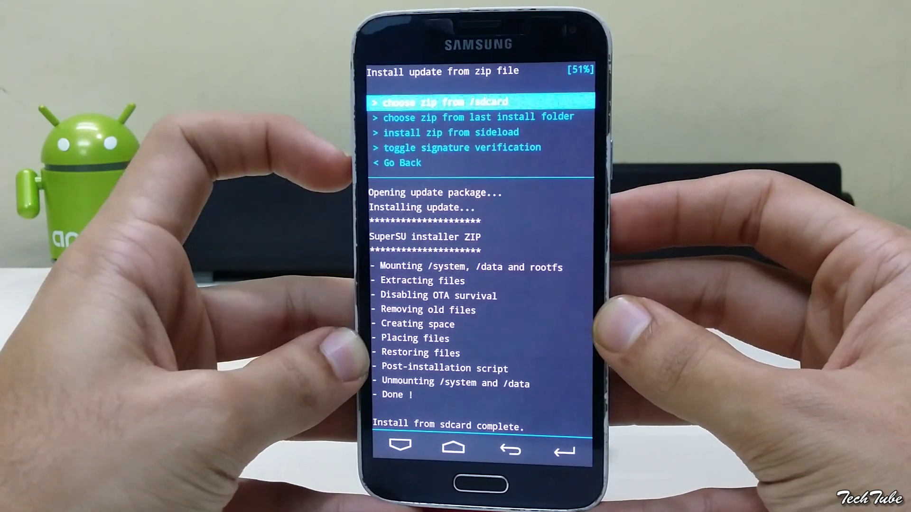
pyautogui.press('Down')
pyautogui.press('Down')
pyautogui.press('Down')
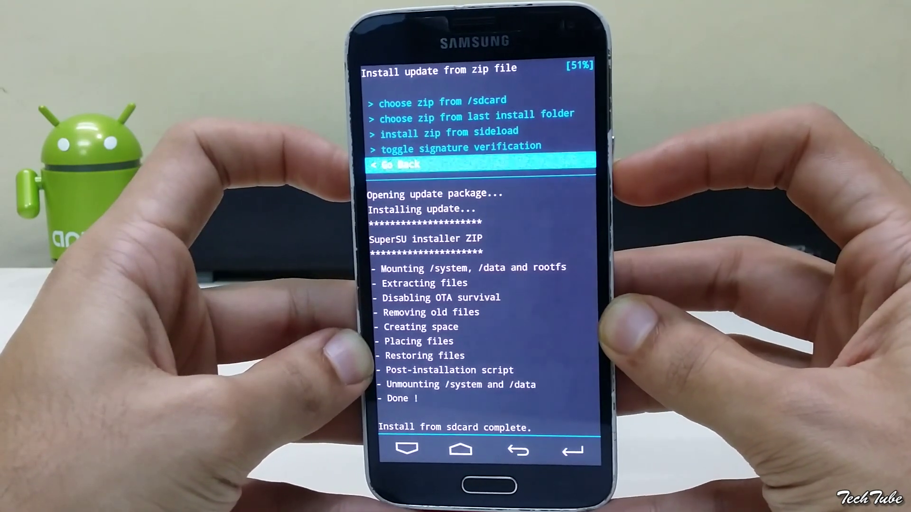
pyautogui.press('Return')
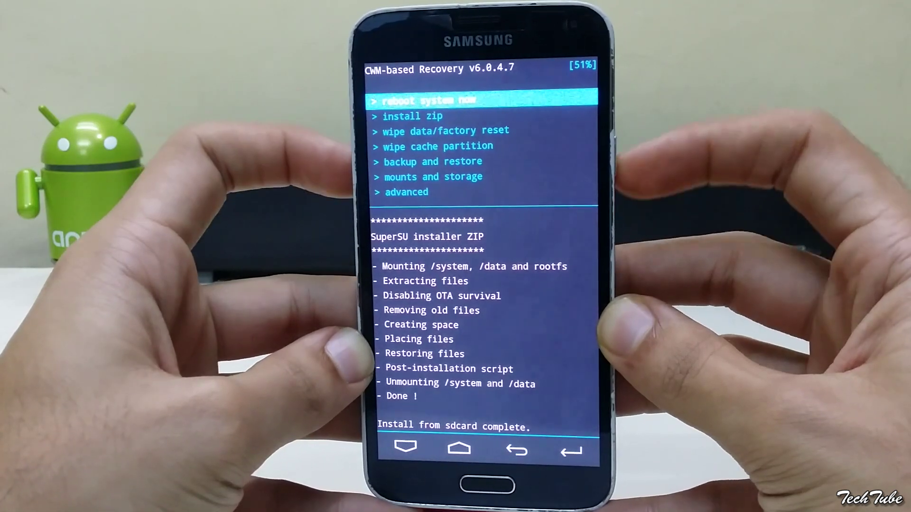
pyautogui.press('Return')
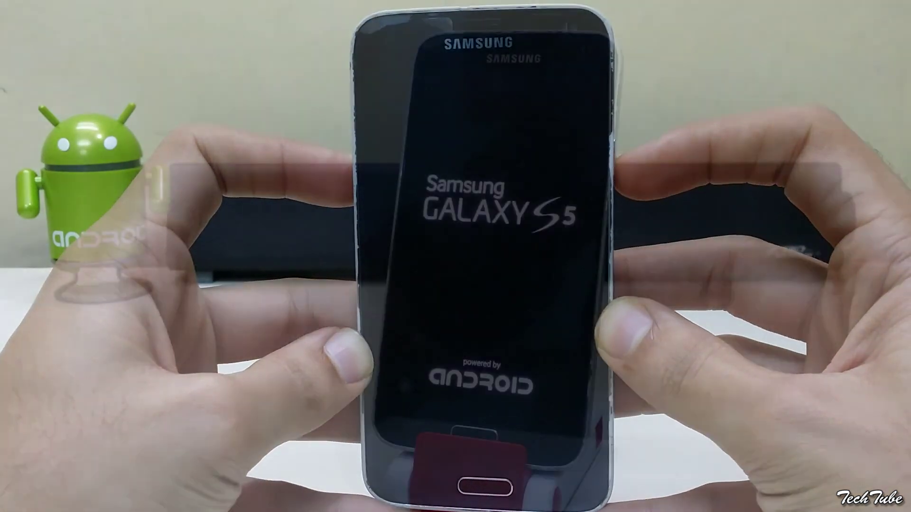